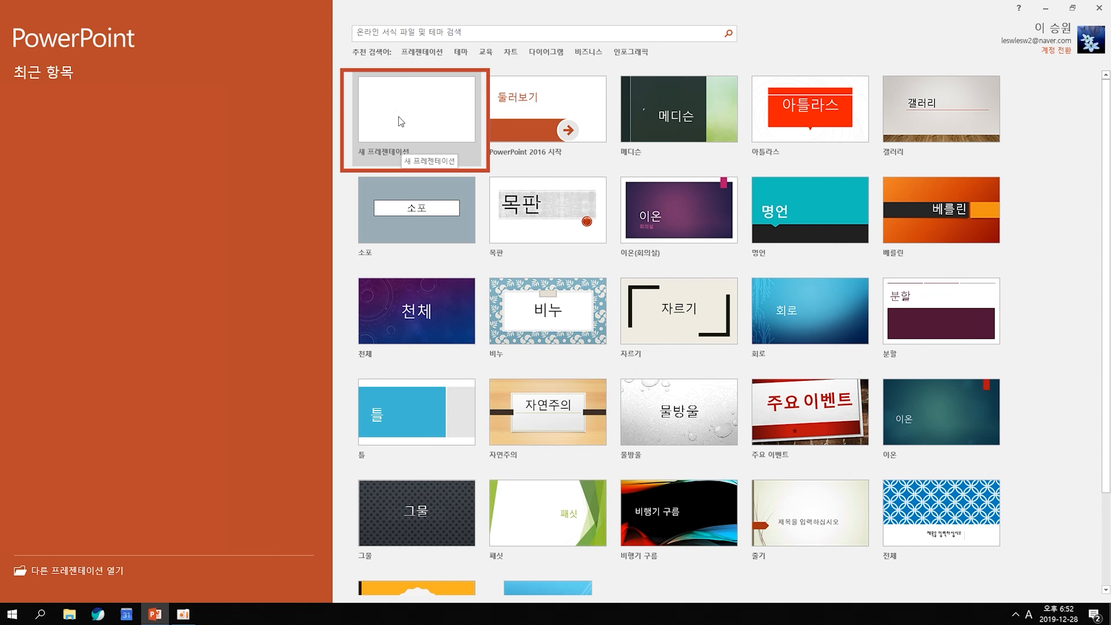
Create a new blank presentation
click(399, 119)
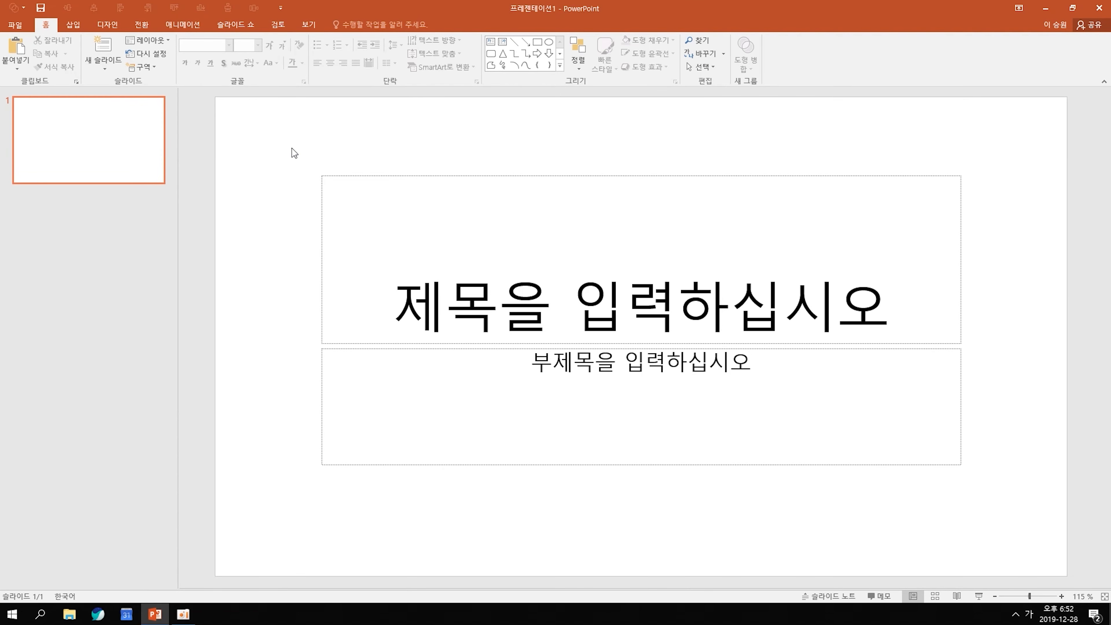
drag(286, 140, 1011, 385)
click(1018, 385)
Enter "제목을" in the title placeholder of the first slide
click(663, 297)
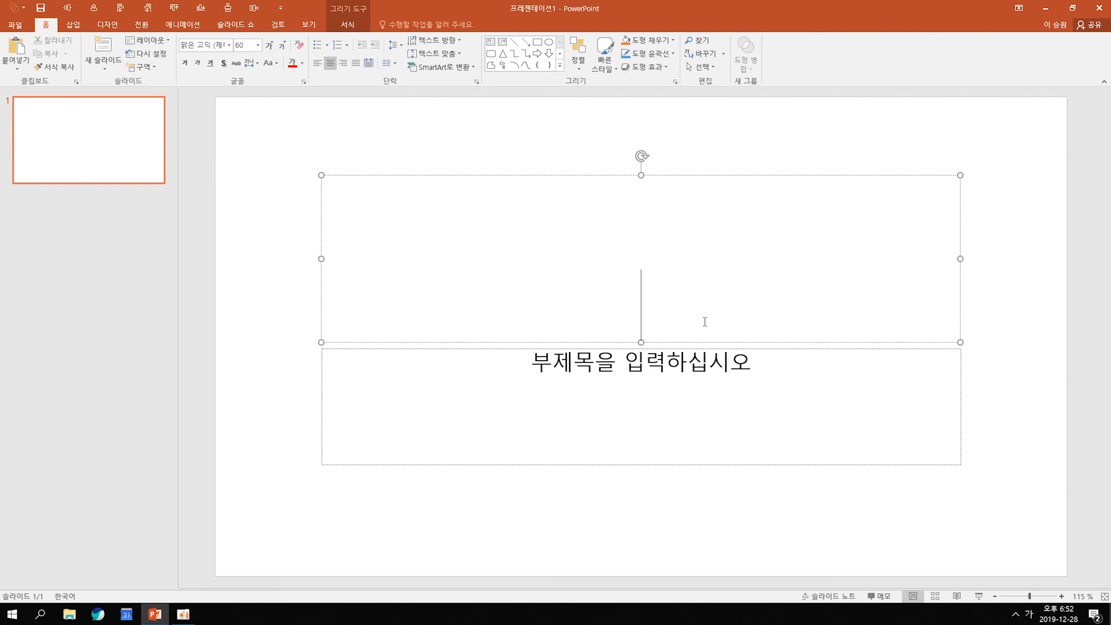
text(제목ㅇ을 입려갱)
key(BackSpace)
key(BackSpace)
key(BackSpace)
key(BackSpace)
text(ㄺ)
key(BackSpace)
key(BackSpace)
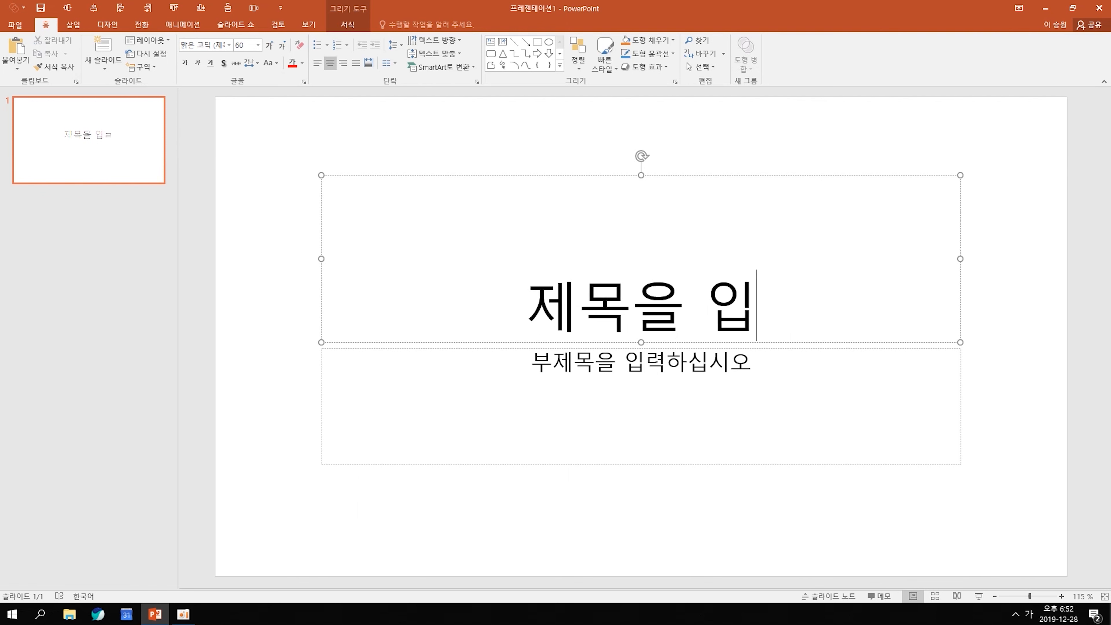
key(BackSpace)
click(1037, 508)
drag(1005, 486, 962, 553)
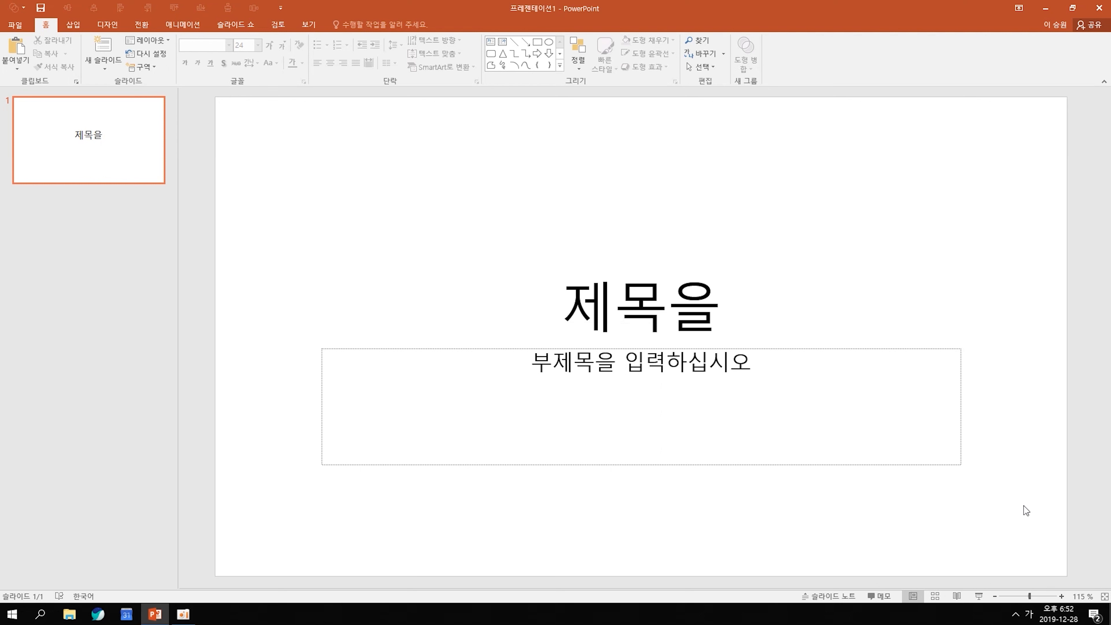
Delete the title and subtitle placeholders so the first slide is empty
click(557, 302)
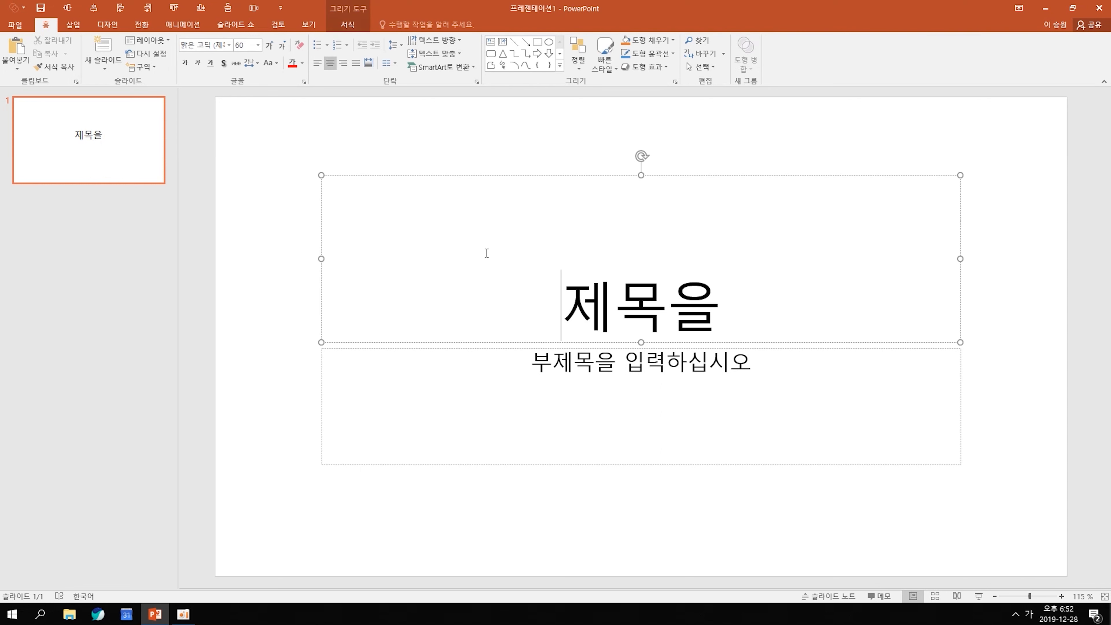
click(300, 251)
drag(243, 124, 1041, 398)
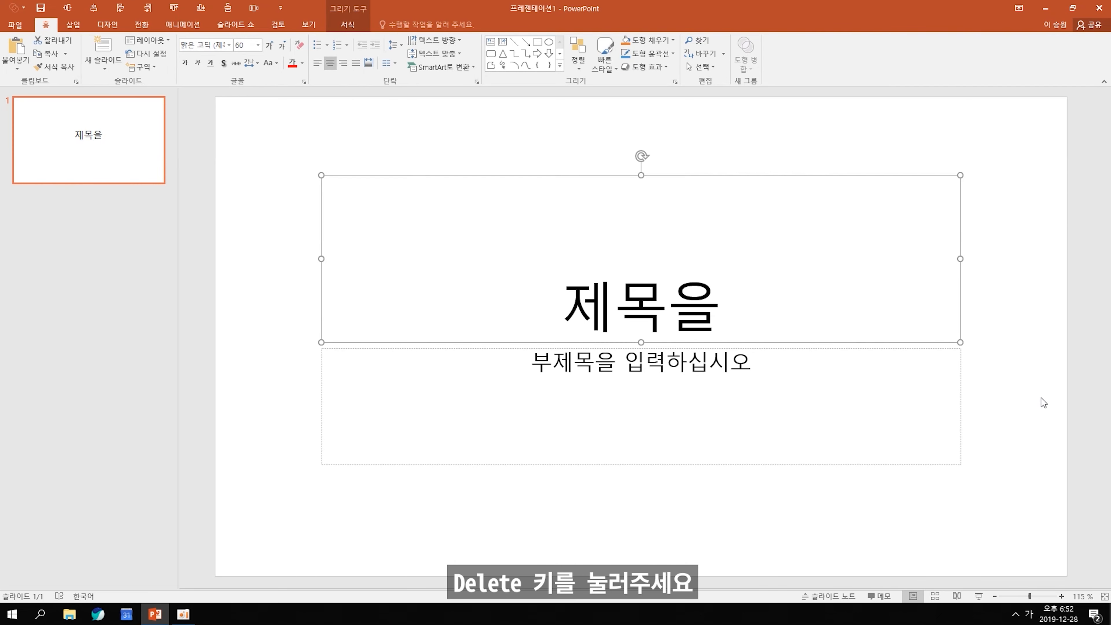
key(Delete)
drag(1046, 456, 300, 126)
key(Delete)
drag(271, 255, 1102, 574)
key(Delete)
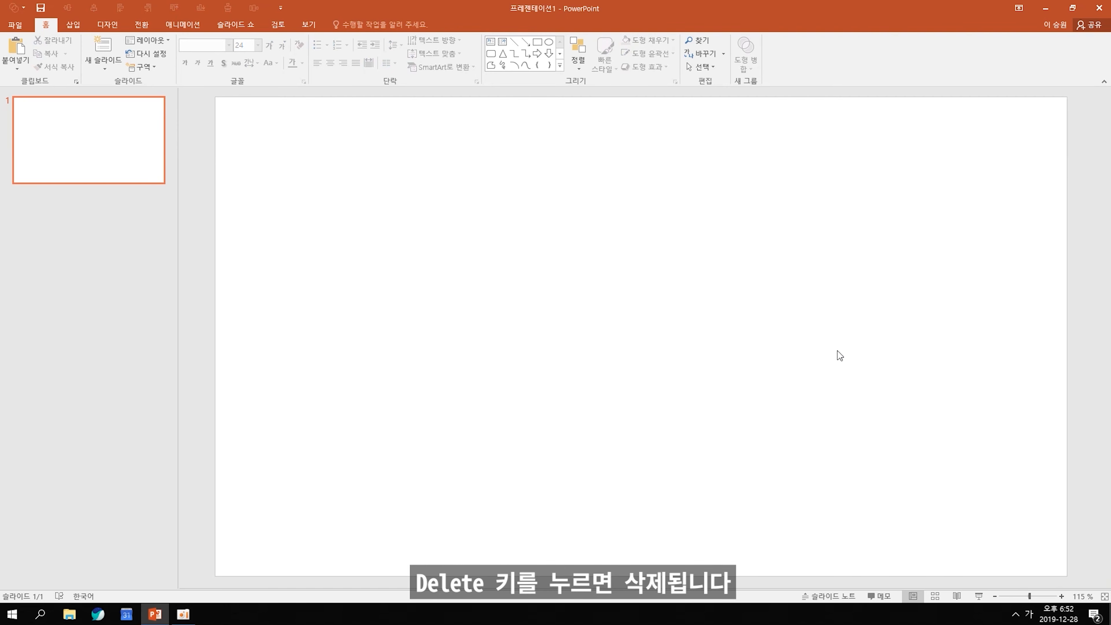
drag(216, 97, 1066, 573)
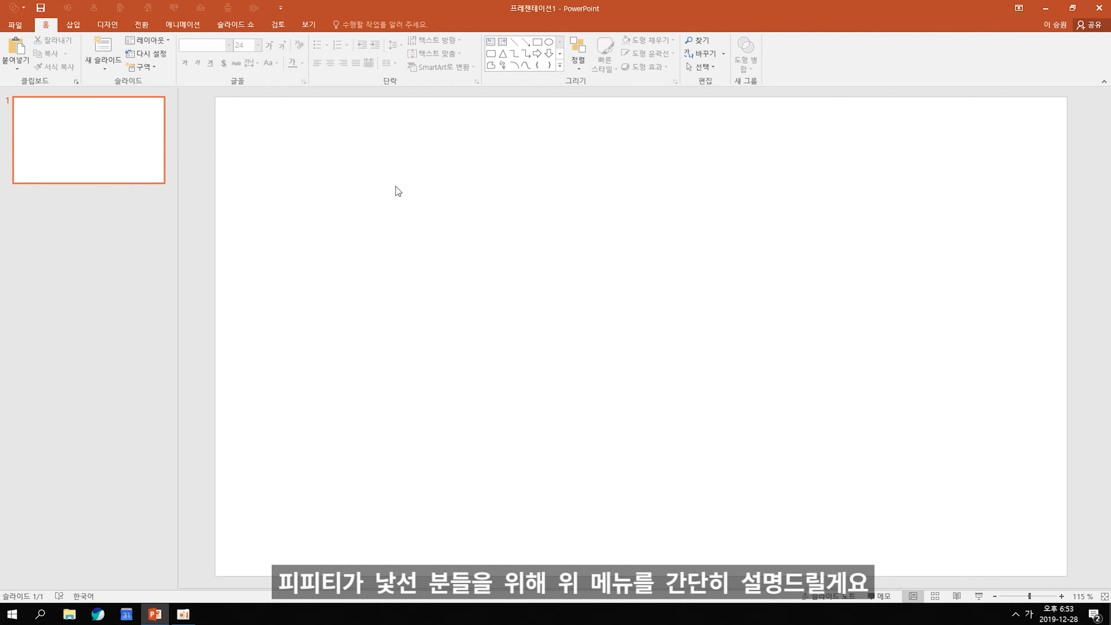
View the file information page and the program's general options, leaving the settings as they are
click(17, 26)
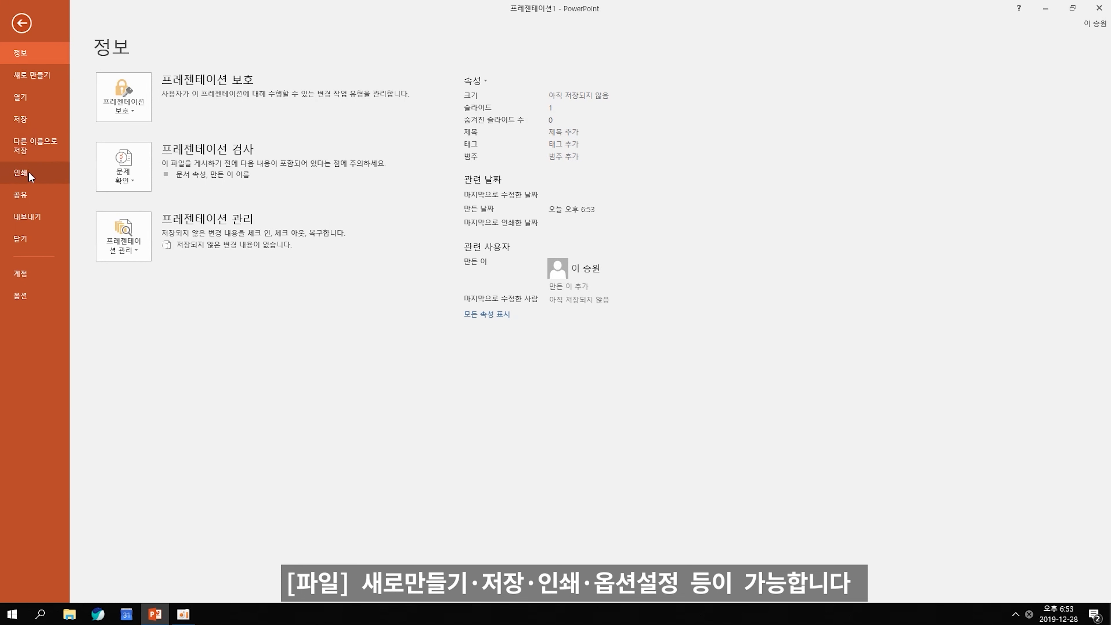
click(25, 297)
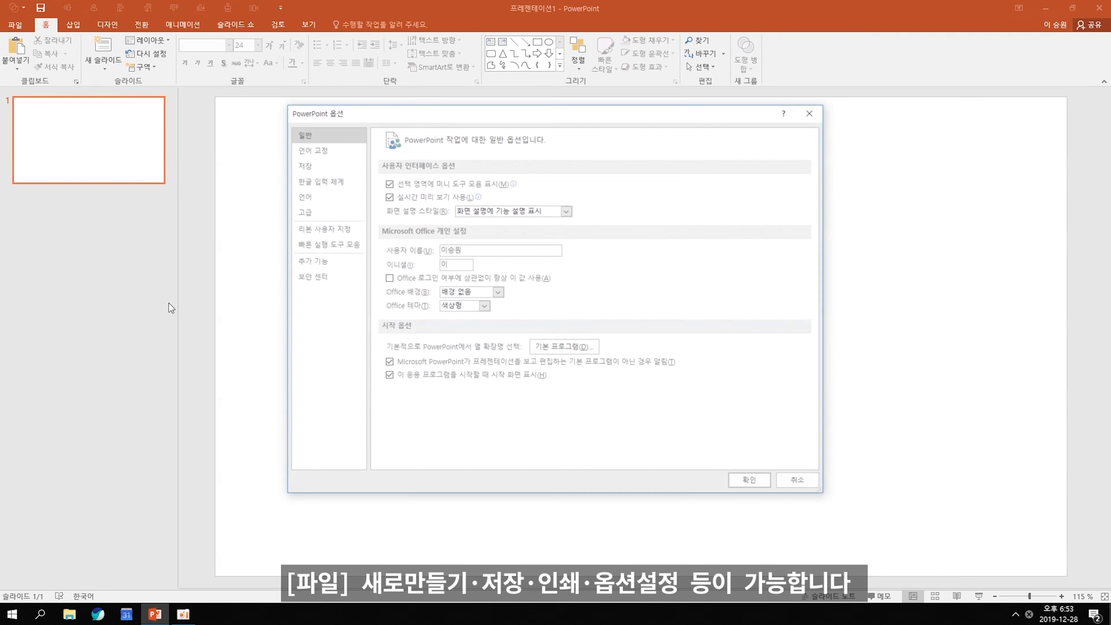
click(800, 482)
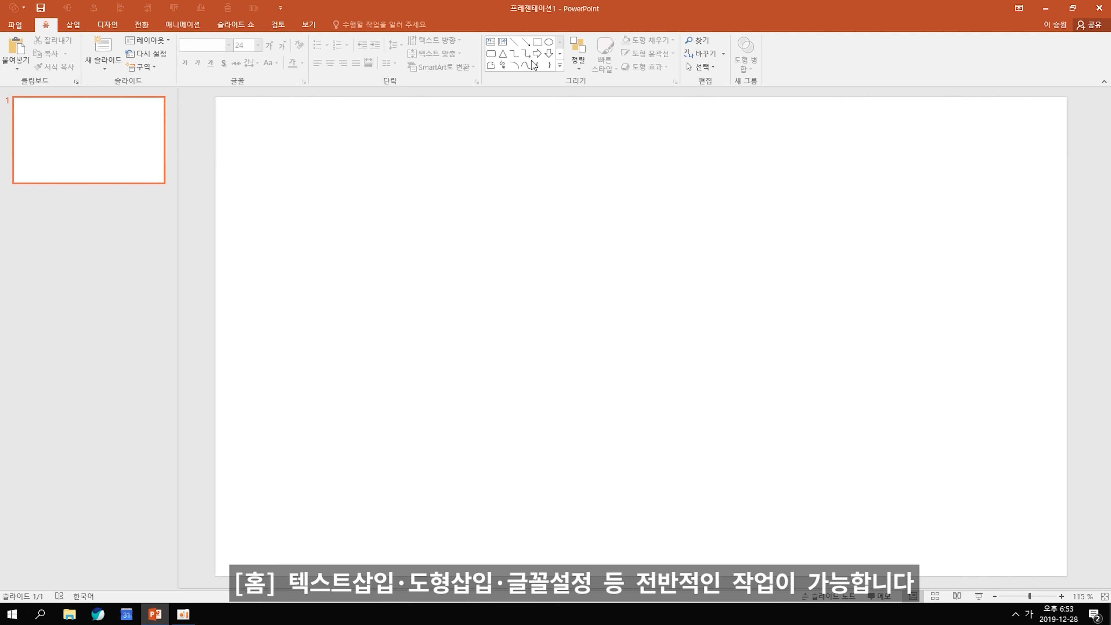
Look through the shape gallery and the insert, design, transition, animation, slide show, review and view commands
click(561, 65)
click(783, 118)
click(81, 25)
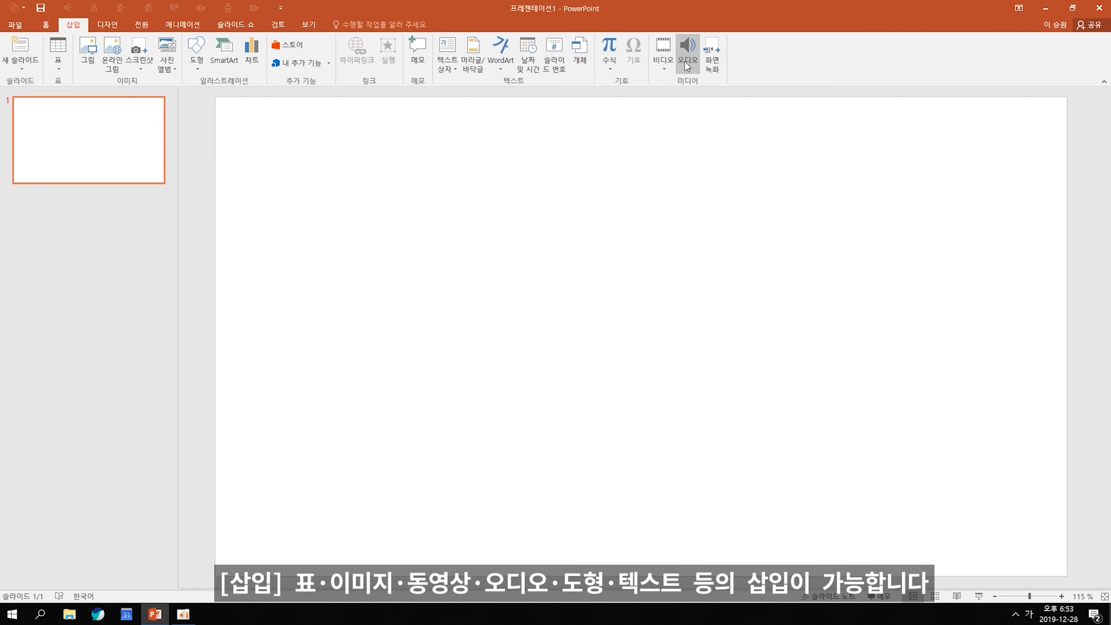
click(106, 27)
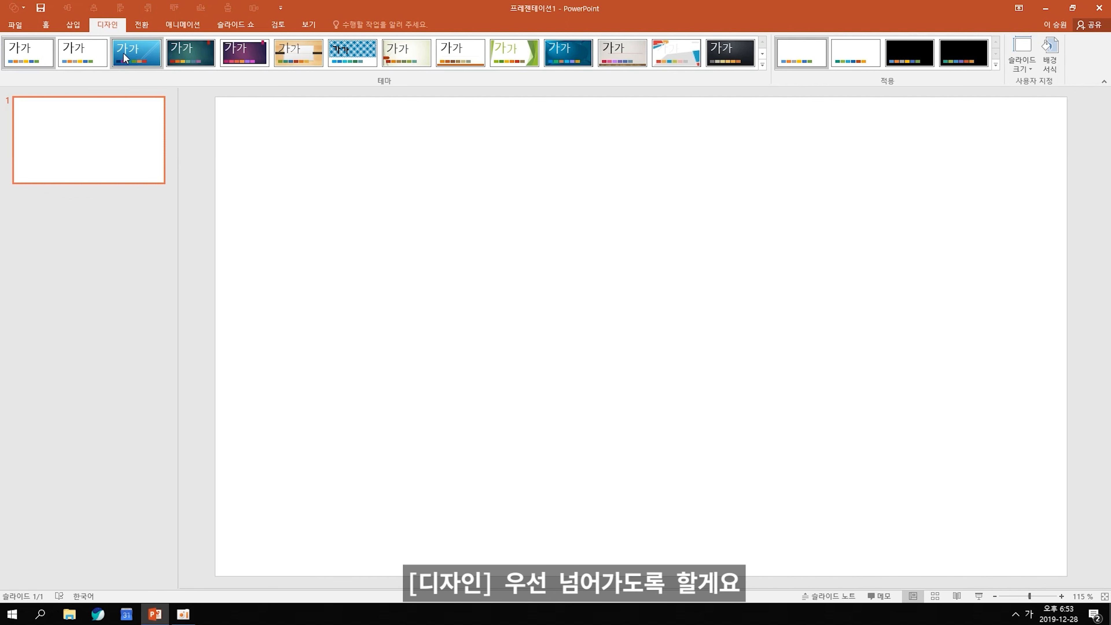
click(140, 25)
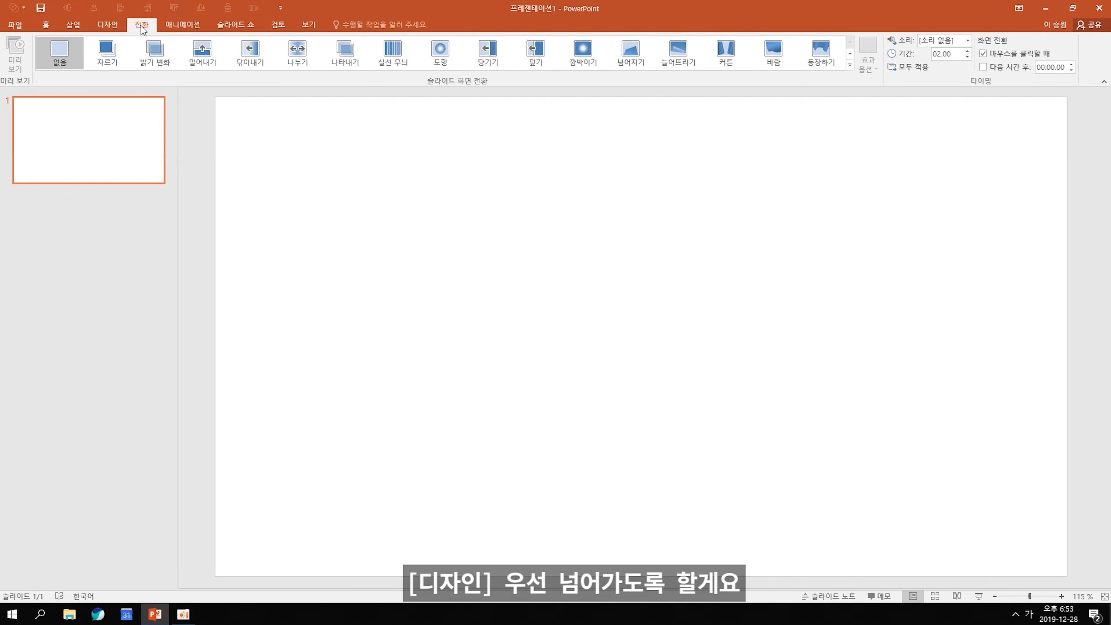
click(179, 23)
click(151, 25)
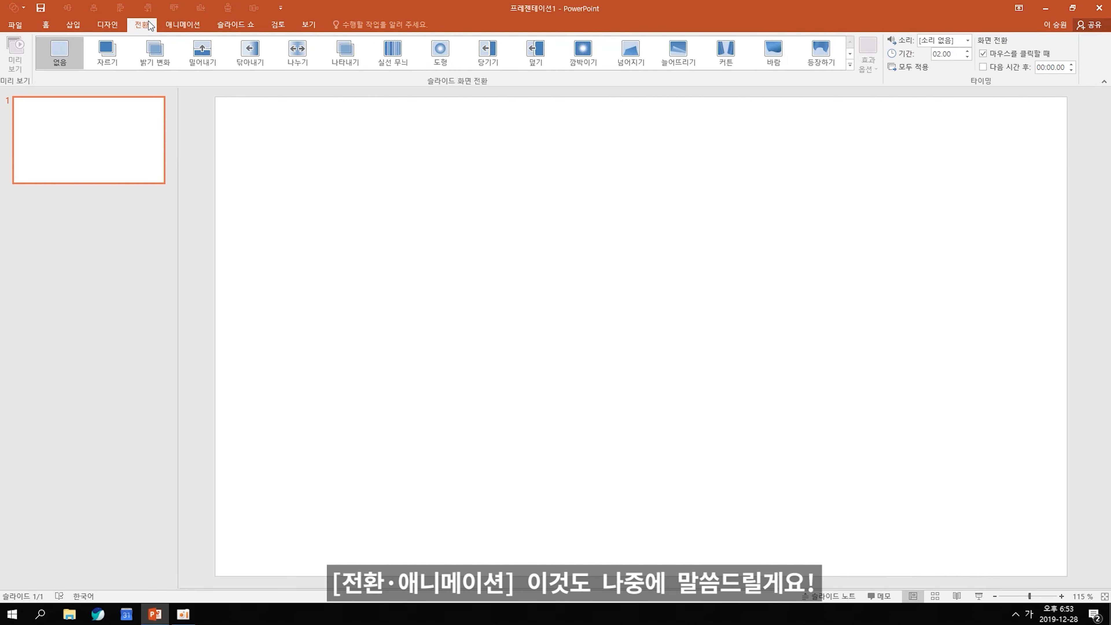
click(173, 27)
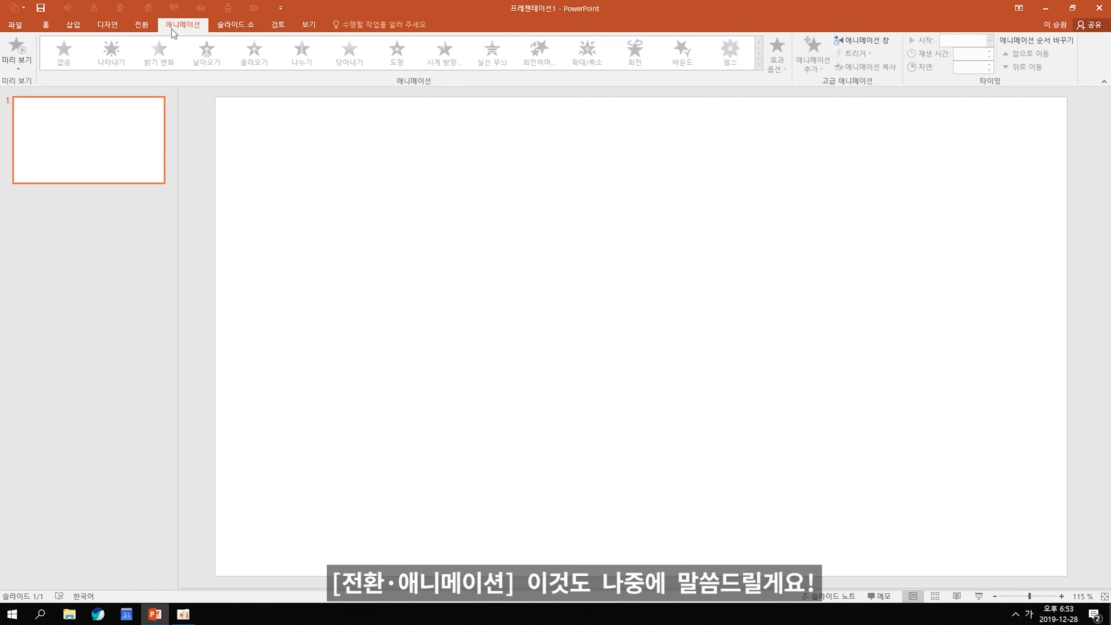
click(237, 25)
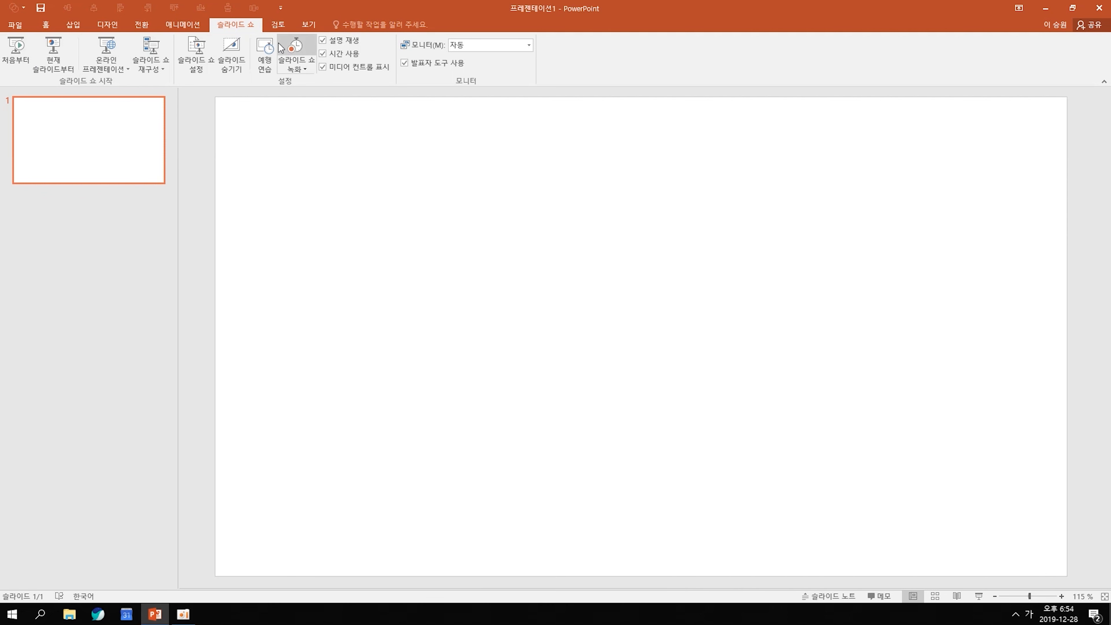
click(279, 29)
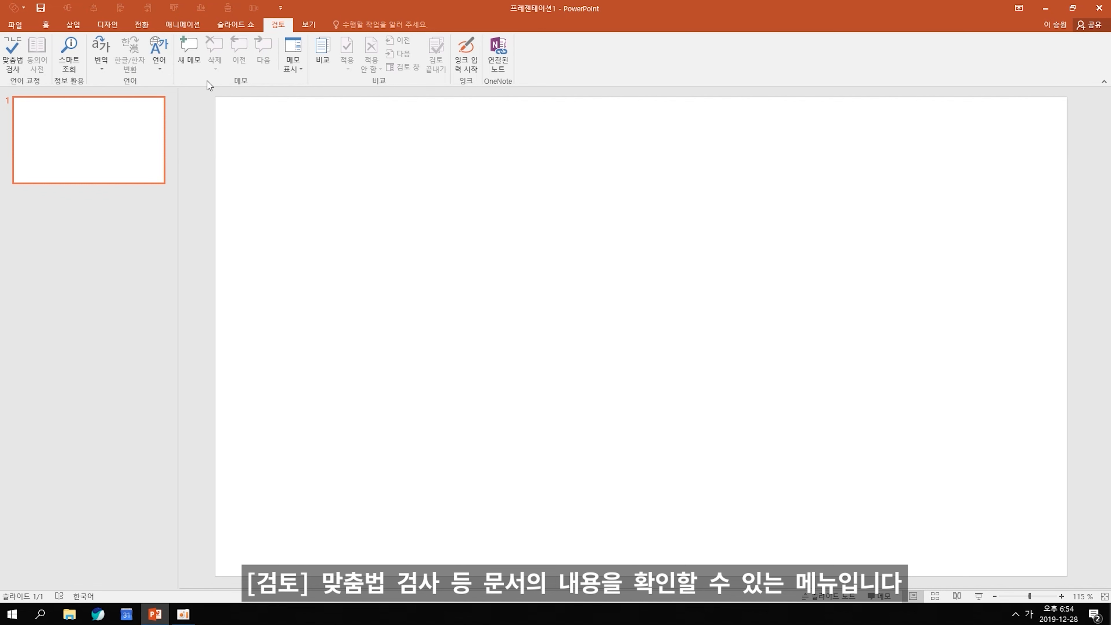
click(307, 23)
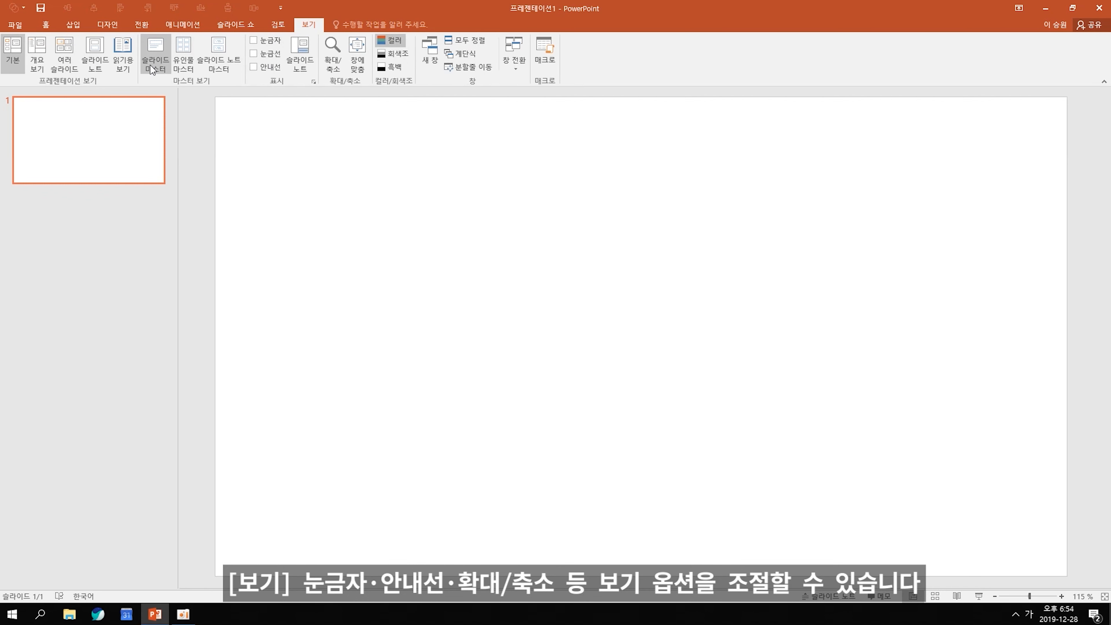
Try out the ruler, gridlines and guides display options on the slide, and turn them off again
click(254, 43)
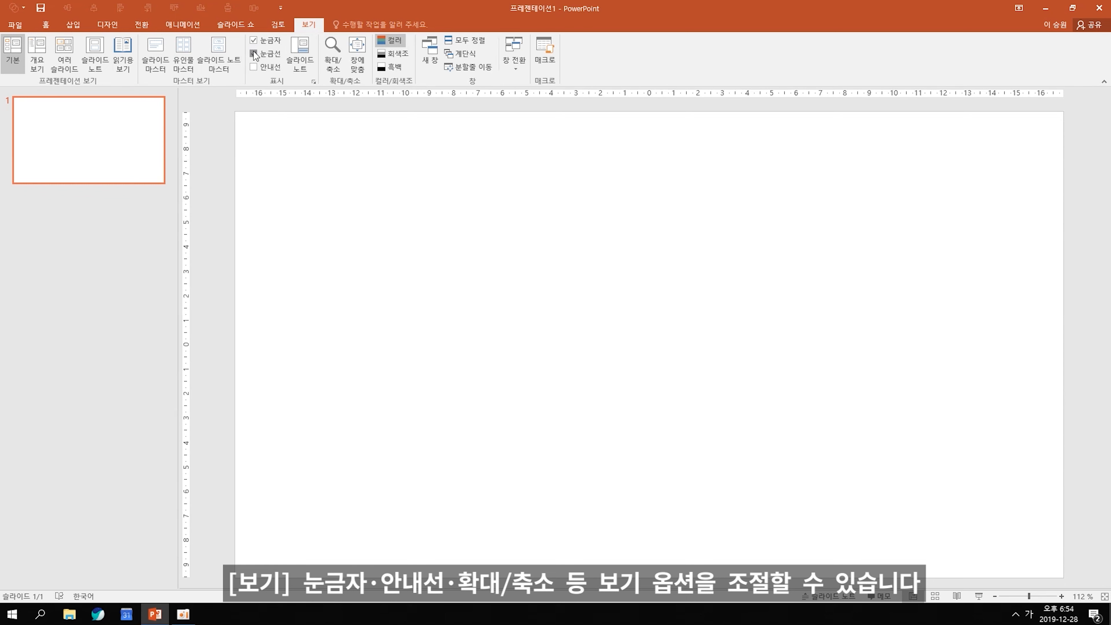
click(253, 53)
click(253, 67)
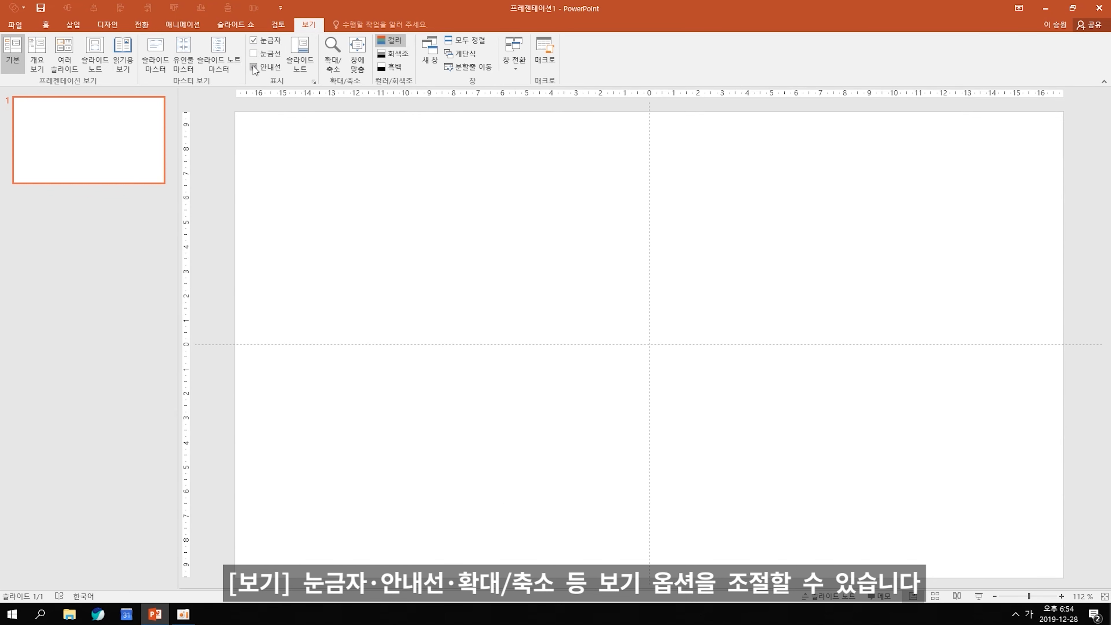
click(254, 42)
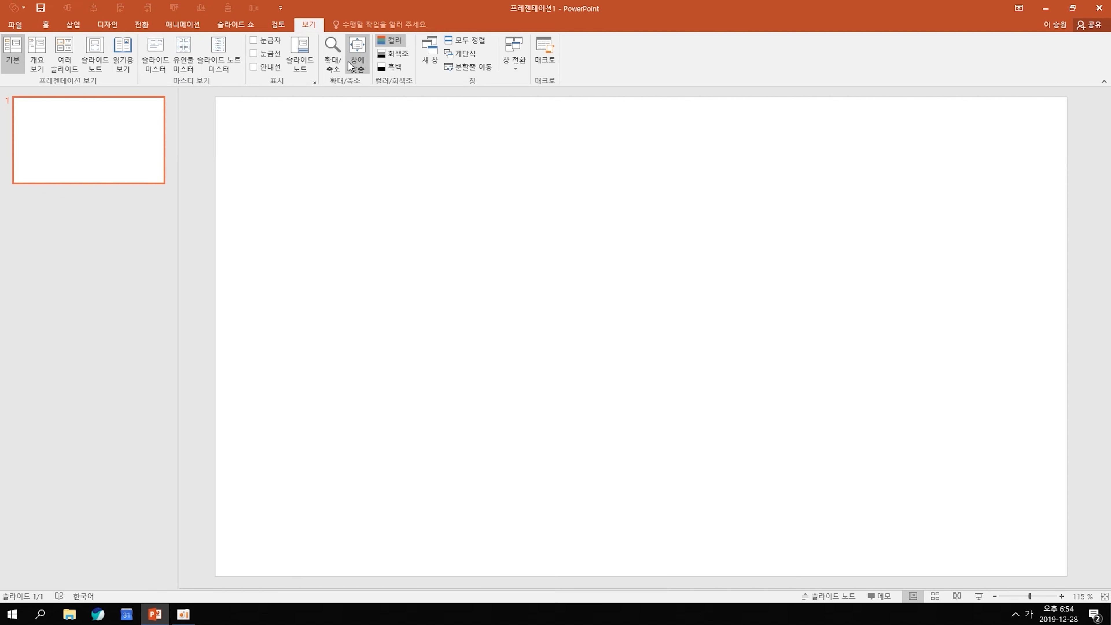
Insert a horizontal text box reading "피피티 시작하기" and move it to the slide's upper-left area
click(45, 25)
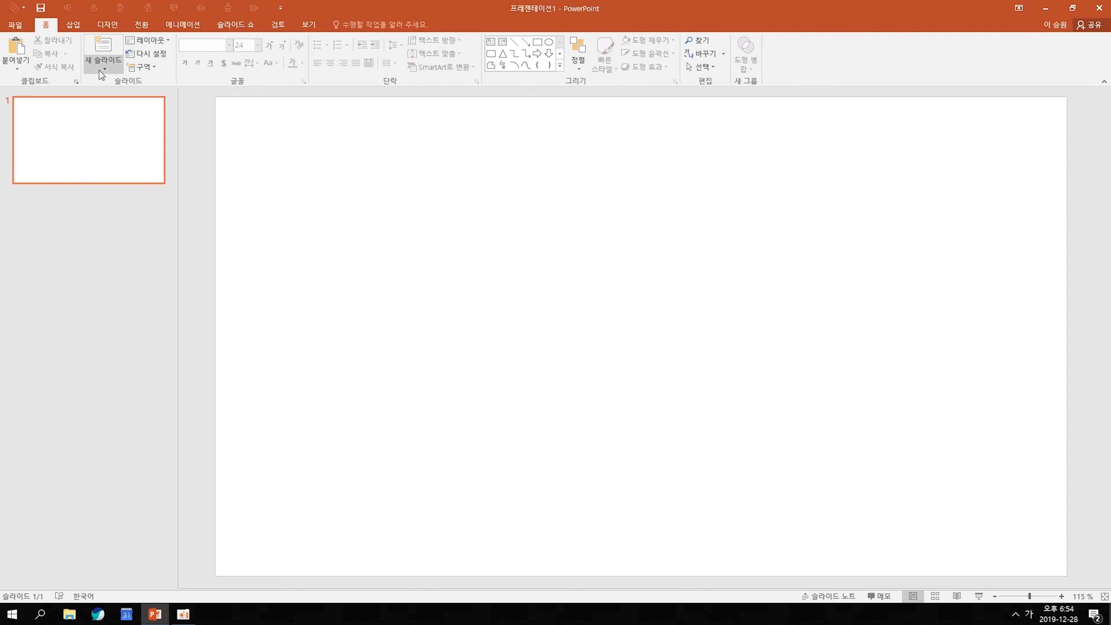
click(78, 27)
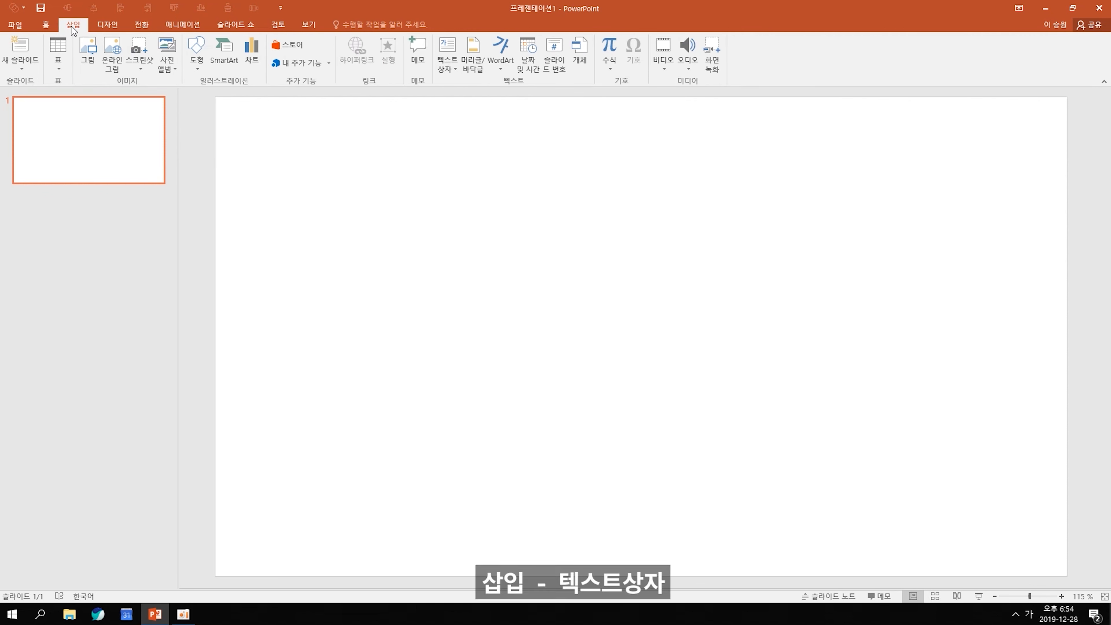
click(445, 69)
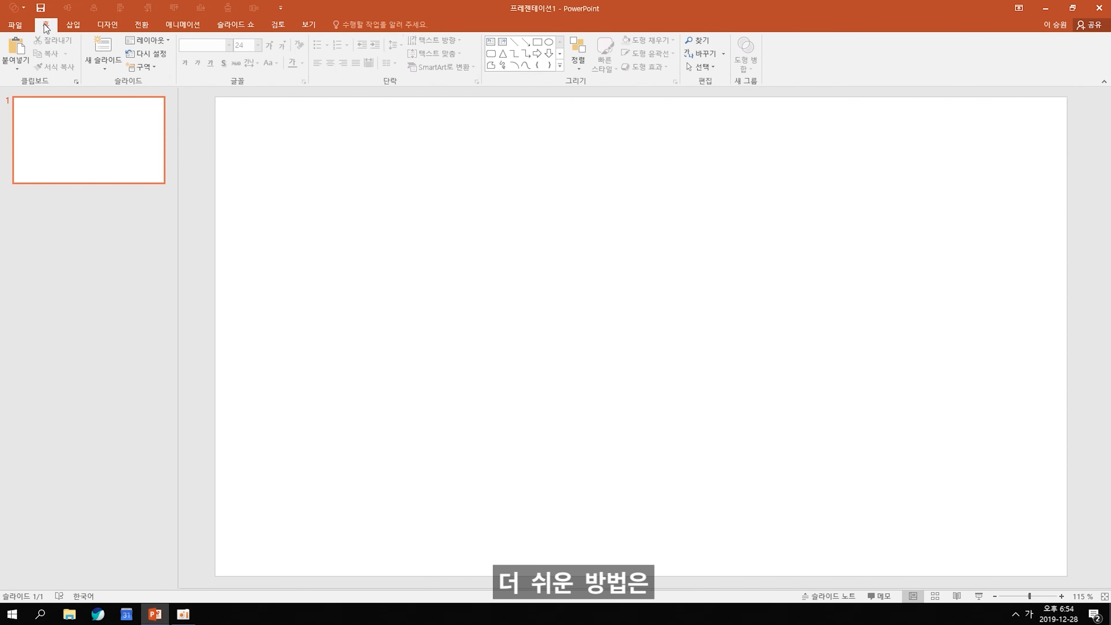
click(491, 43)
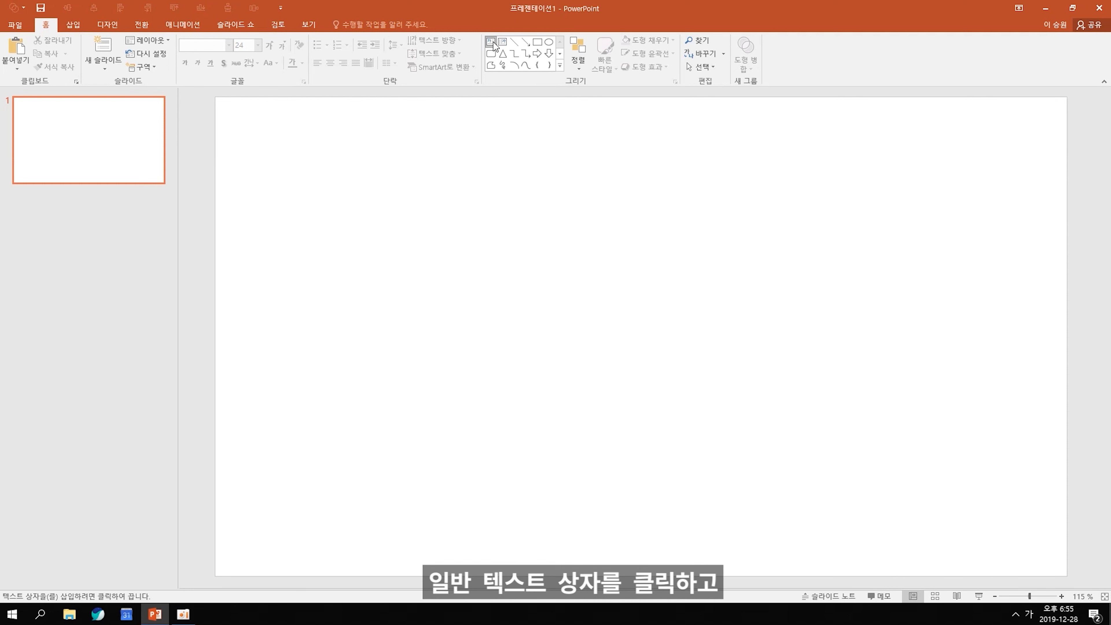
click(445, 244)
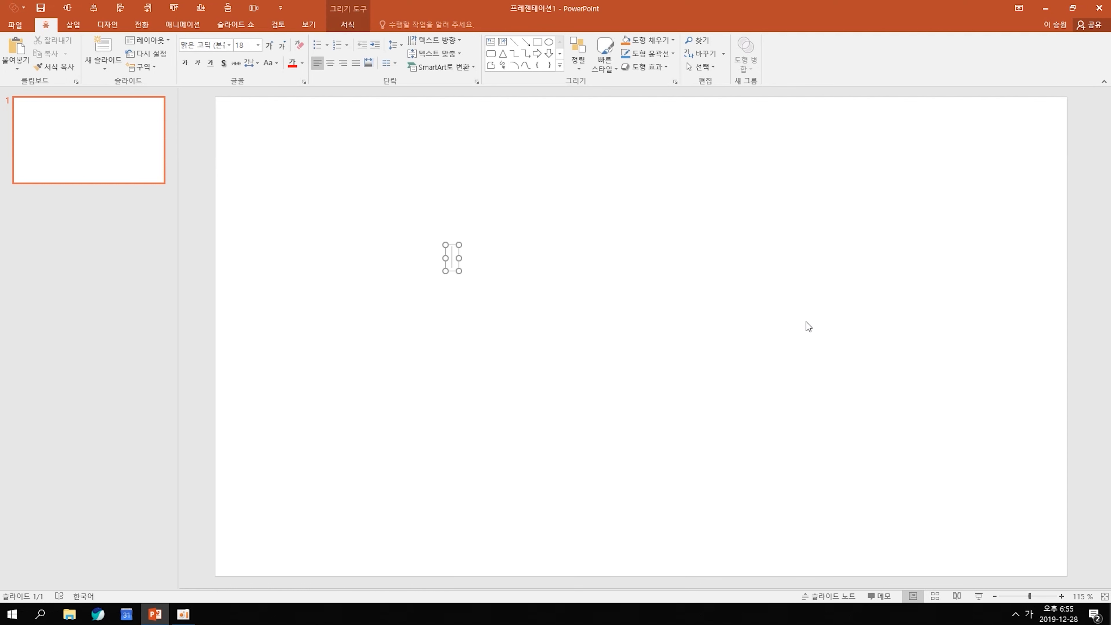
text(피피티 시작하기)
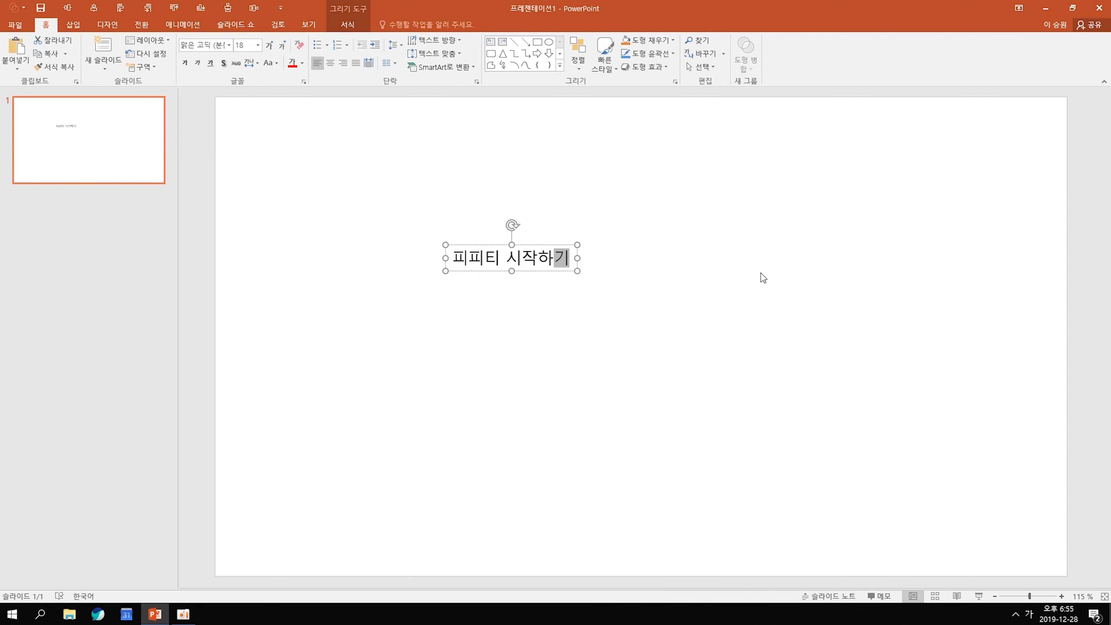
drag(530, 271, 375, 168)
Insert a second text box reading "피피티 시작하기2" near the middle of the slide
click(491, 53)
click(516, 284)
text(피피티 시작하기2)
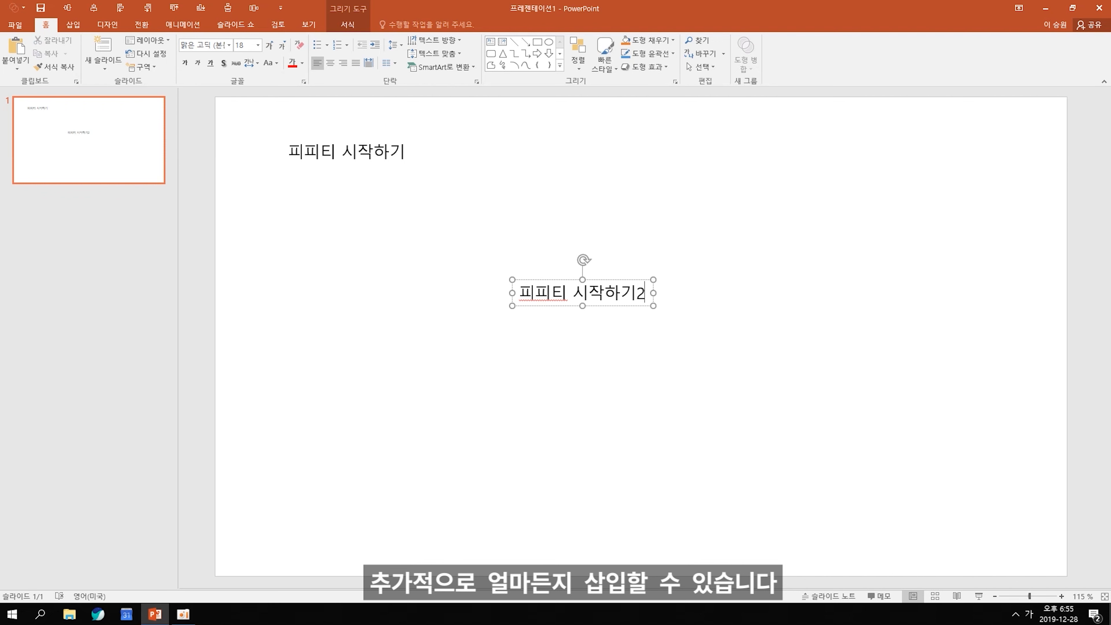
Reposition the "피피티 시작하기2" text box higher on the slide and practise changing its width
drag(612, 305, 526, 268)
mouse_move(658, 314)
mouse_down()
mouse_move(368, 204)
mouse_move(635, 303)
mouse_up()
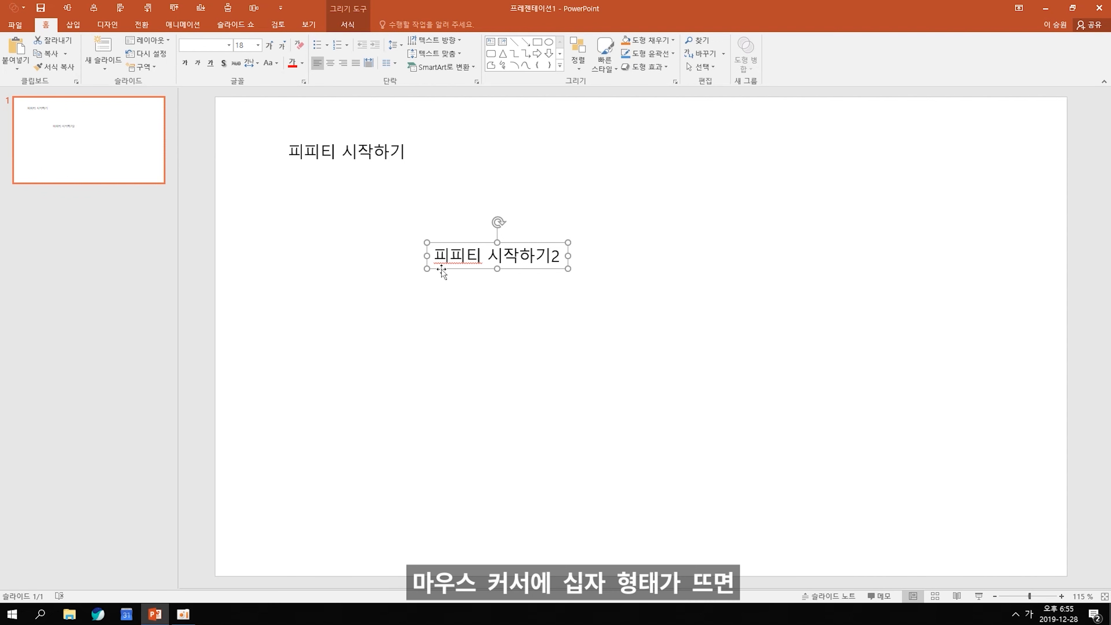
drag(443, 269, 515, 240)
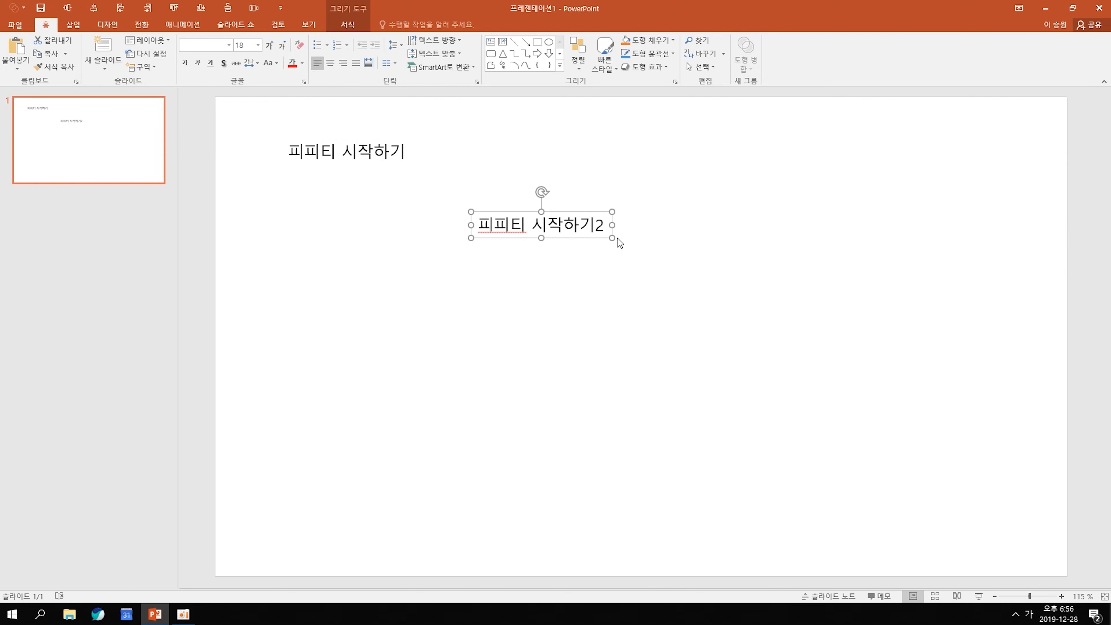
drag(612, 238, 842, 390)
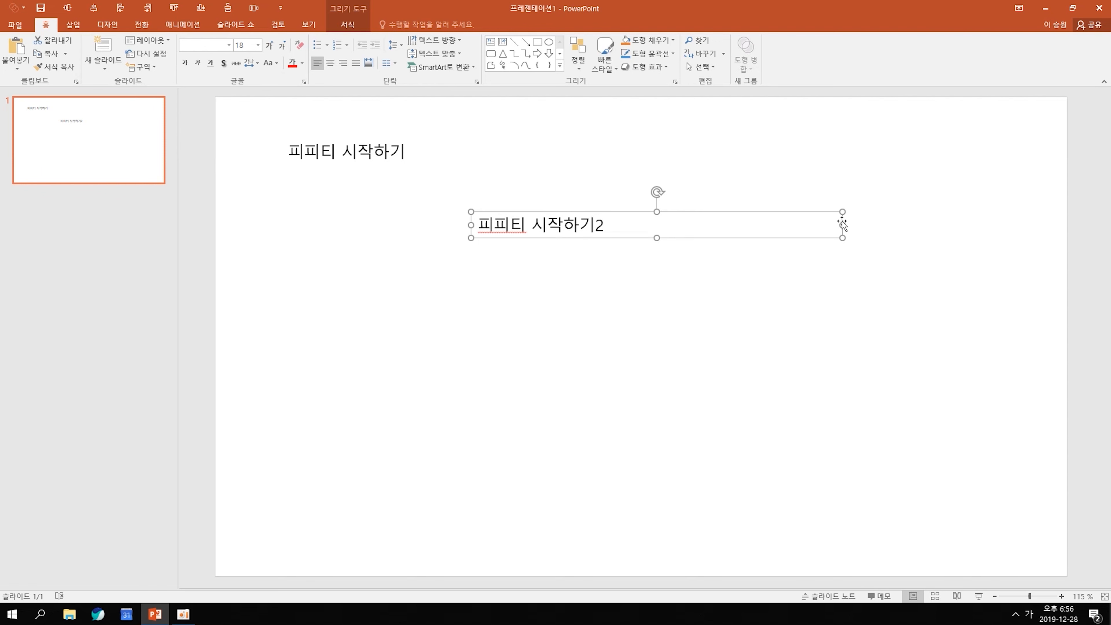
drag(842, 225, 541, 224)
Delete the "피피티 시작하기2" text box and move the "피피티 시작하기" text box to the slide's centre
drag(690, 359, 669, 337)
key(Delete)
click(692, 250)
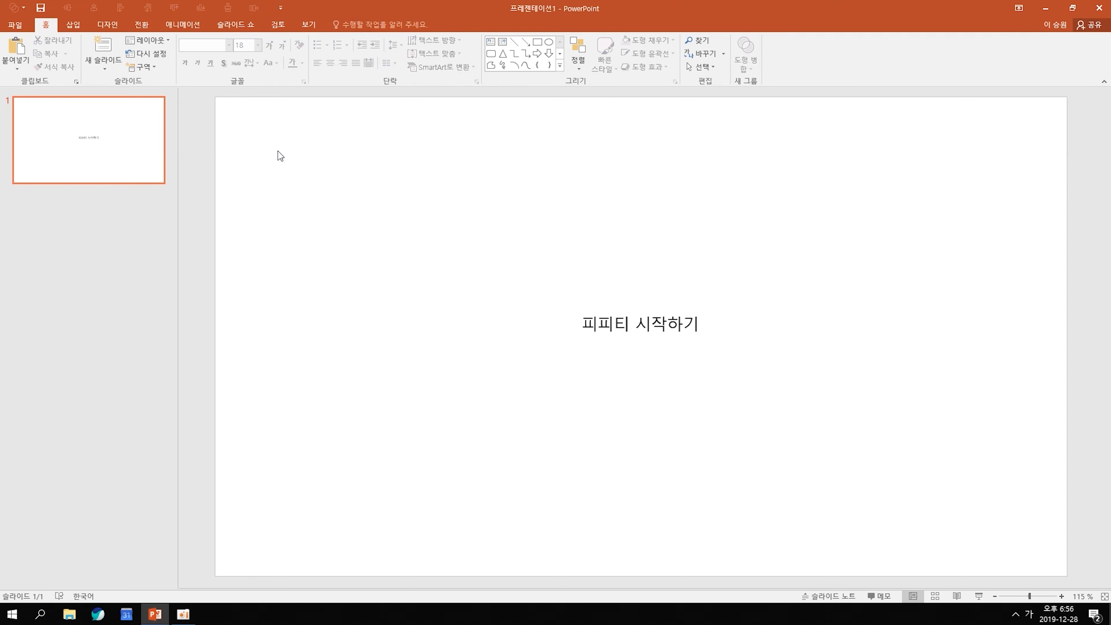
click(248, 25)
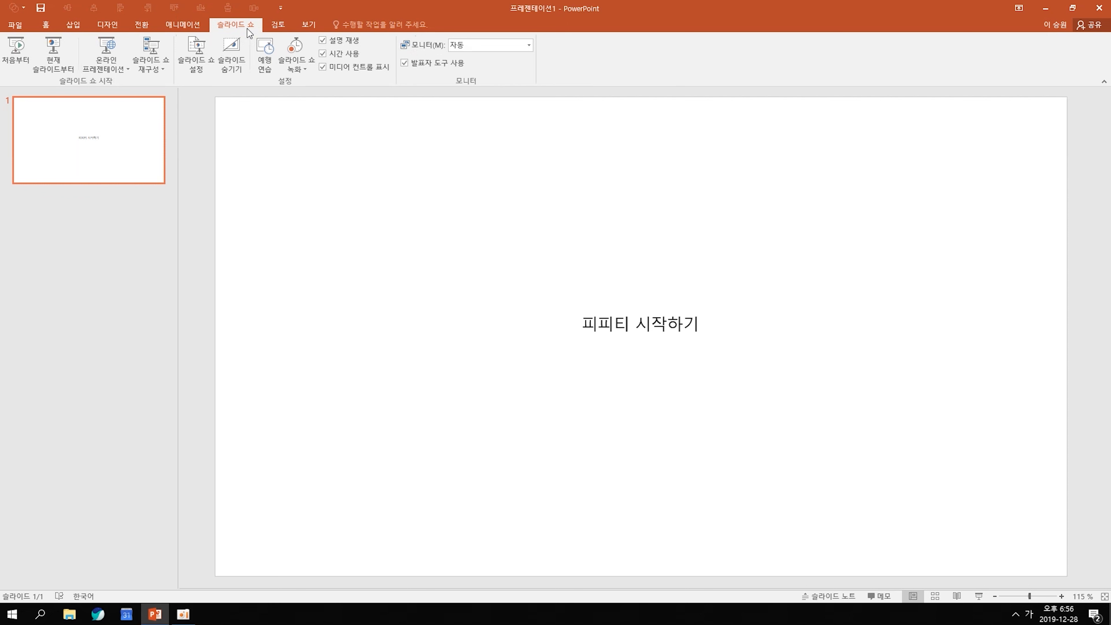
click(46, 26)
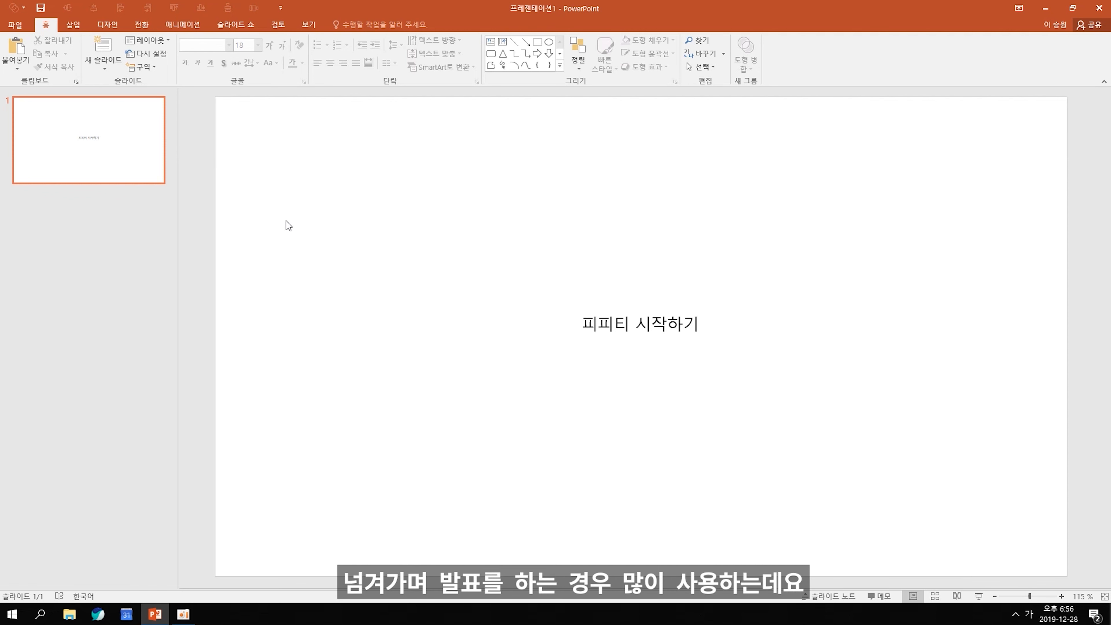
Add a new title-and-content slide after the first slide and select it
click(76, 207)
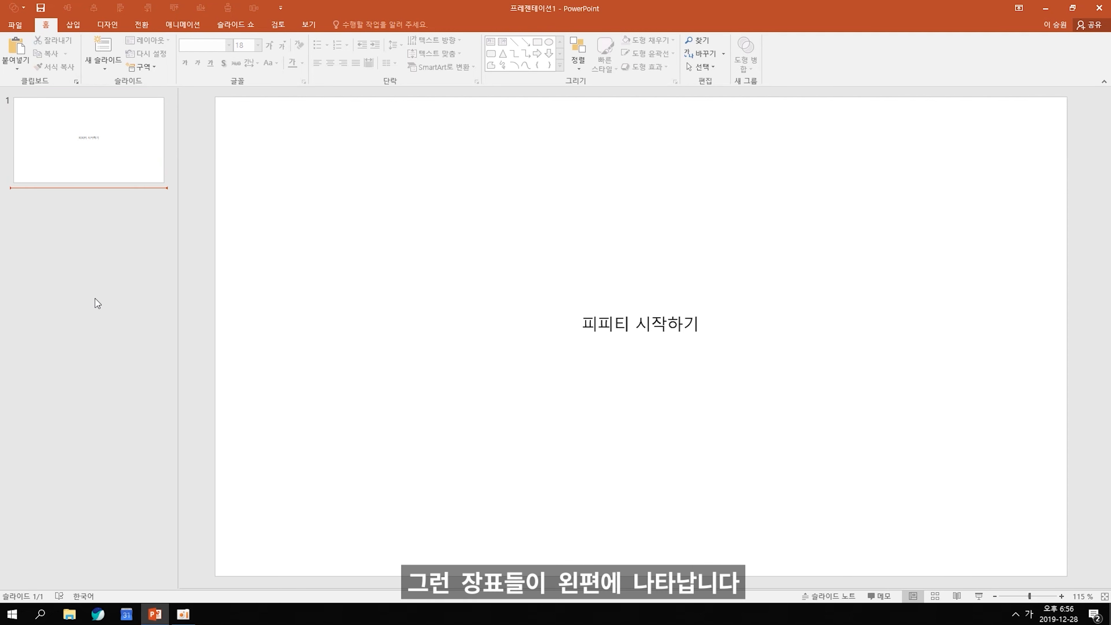
click(144, 166)
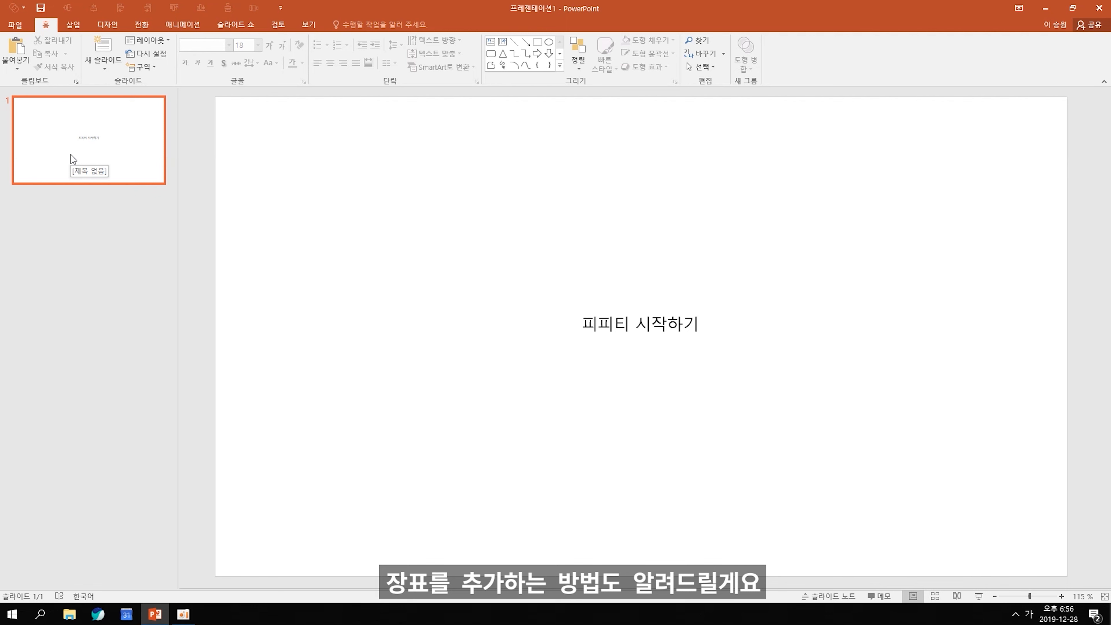
right_click(70, 154)
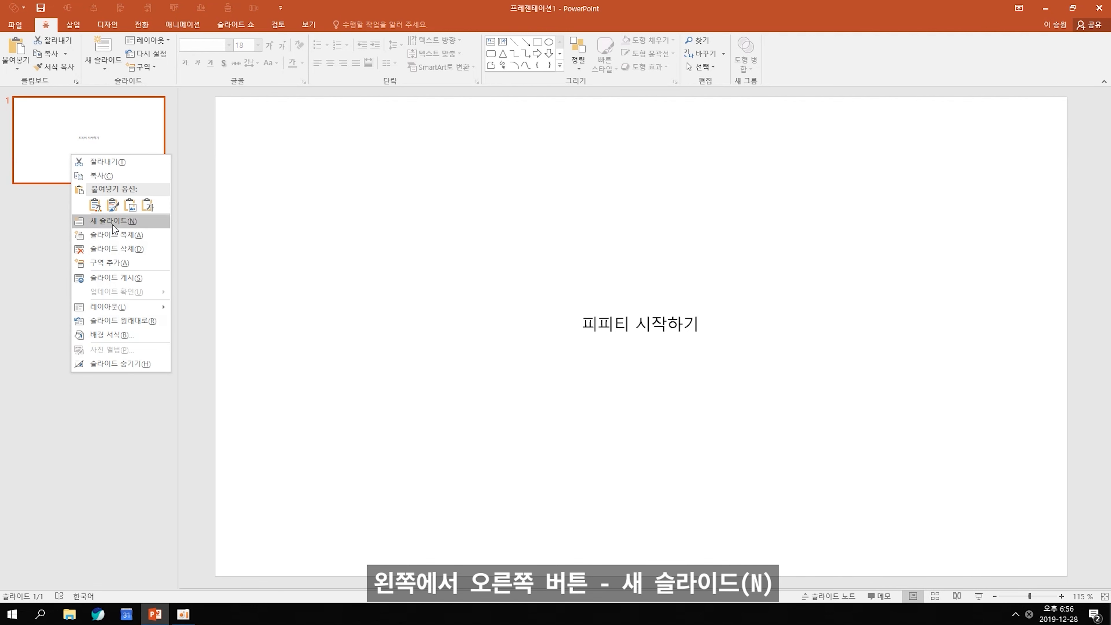
click(114, 222)
click(93, 167)
click(98, 215)
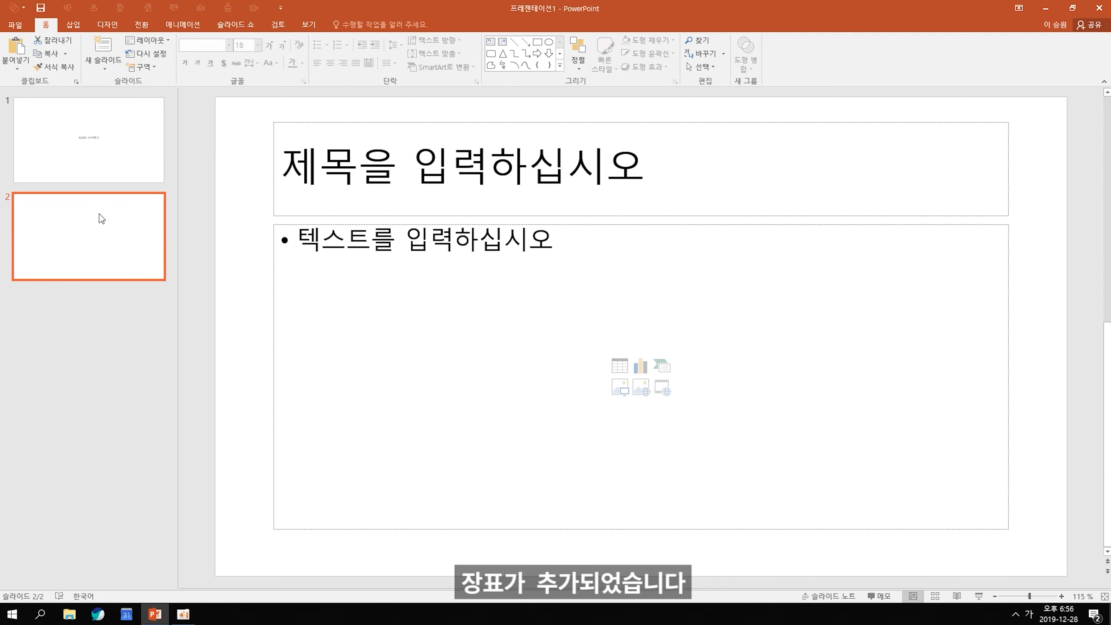